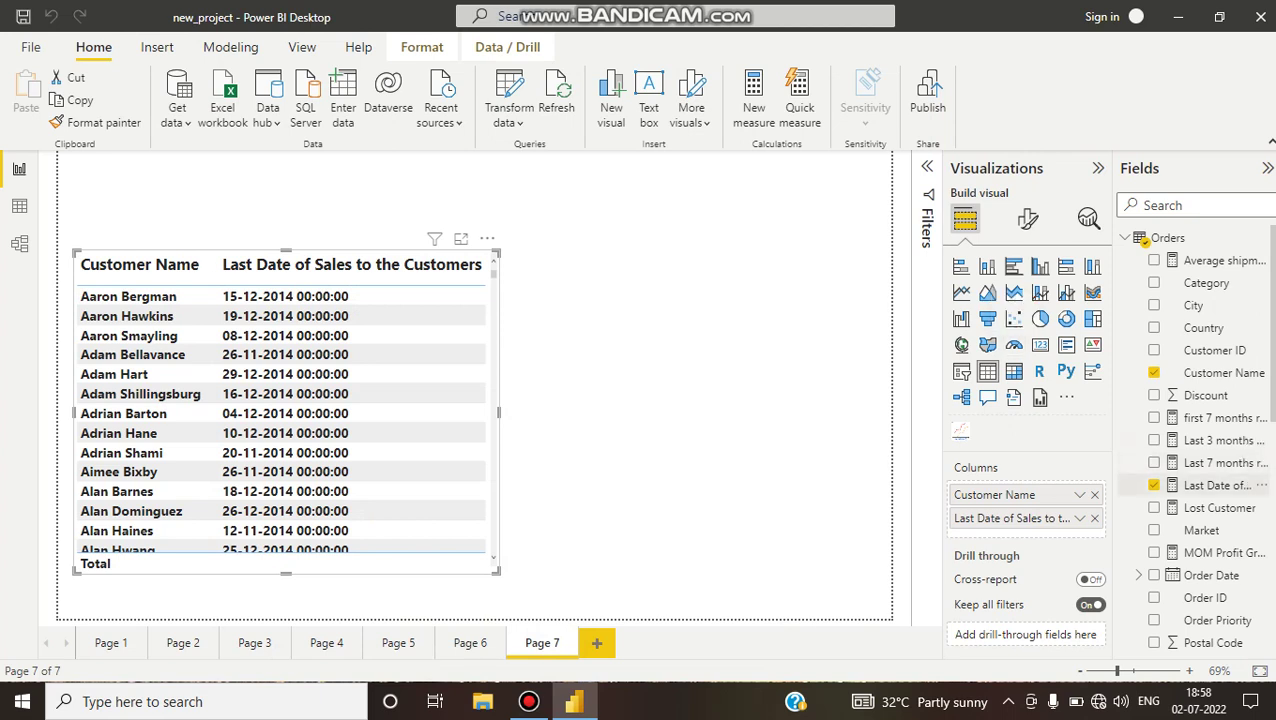
Step: Open the formula of the Last Date of Sales to the Customers measure and examine its cname variable, defined with SELECTEDVALUE on Orders[Customer Name]
{"action": "left_click", "coordinate": [1215, 485]}
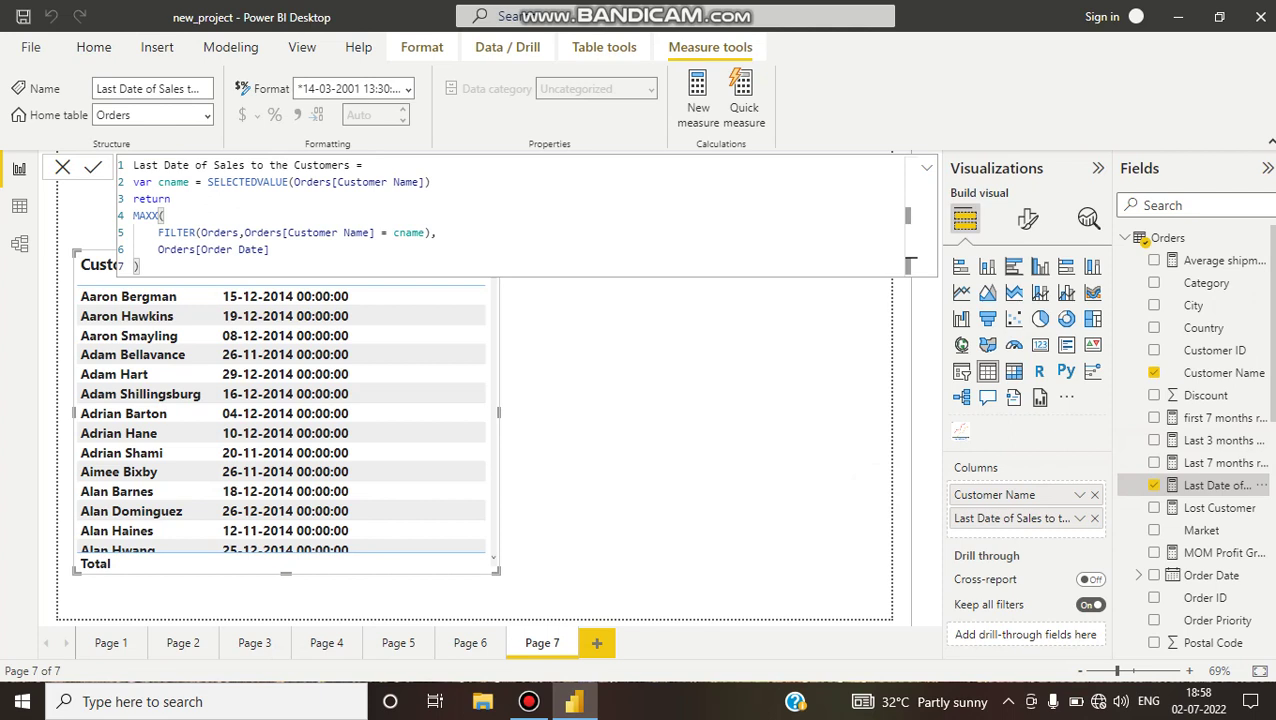
{"action": "double_click", "coordinate": [141, 182]}
{"action": "left_click", "coordinate": [174, 182]}
{"action": "double_click", "coordinate": [174, 182]}
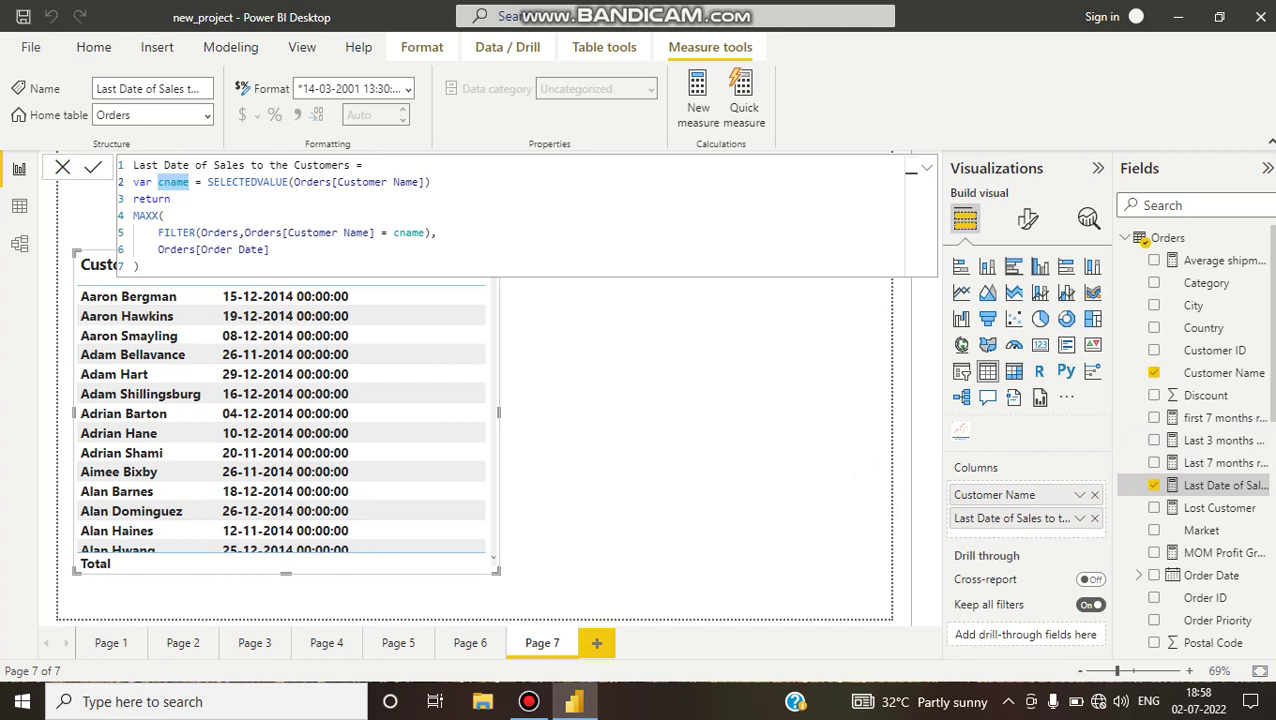
{"action": "double_click", "coordinate": [256, 182]}
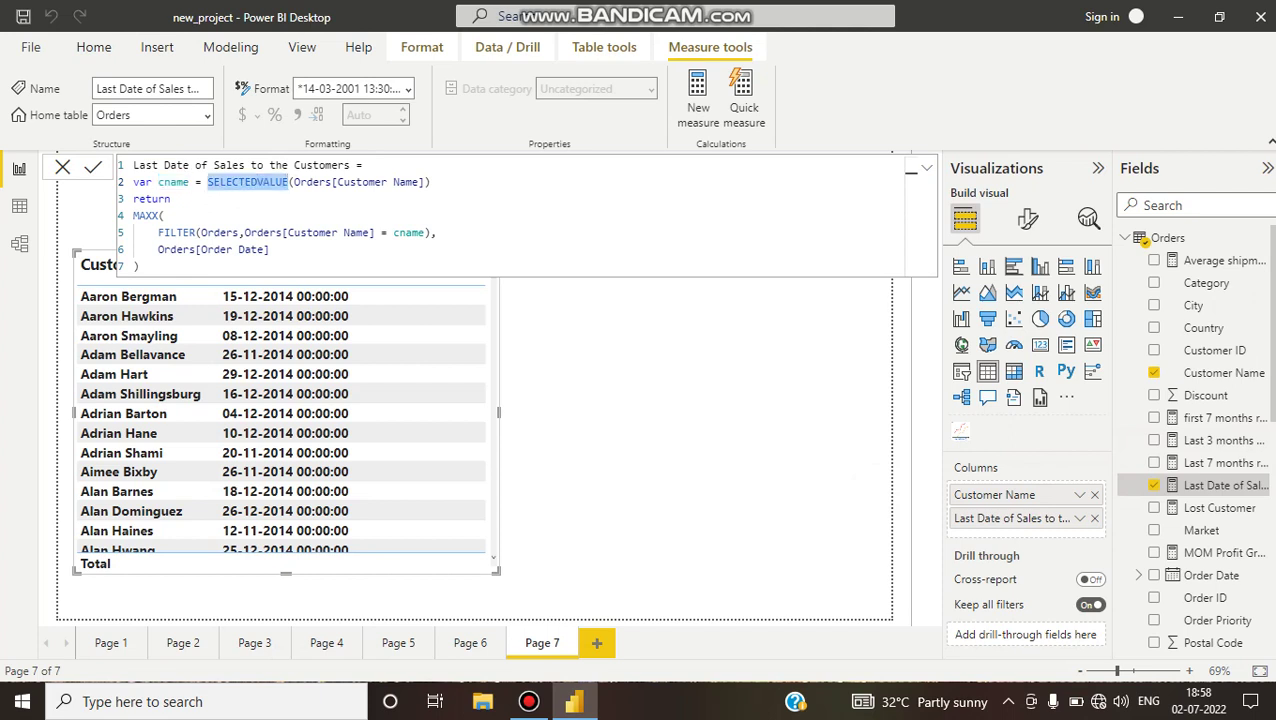
{"action": "left_click", "coordinate": [368, 182]}
{"action": "double_click", "coordinate": [365, 182]}
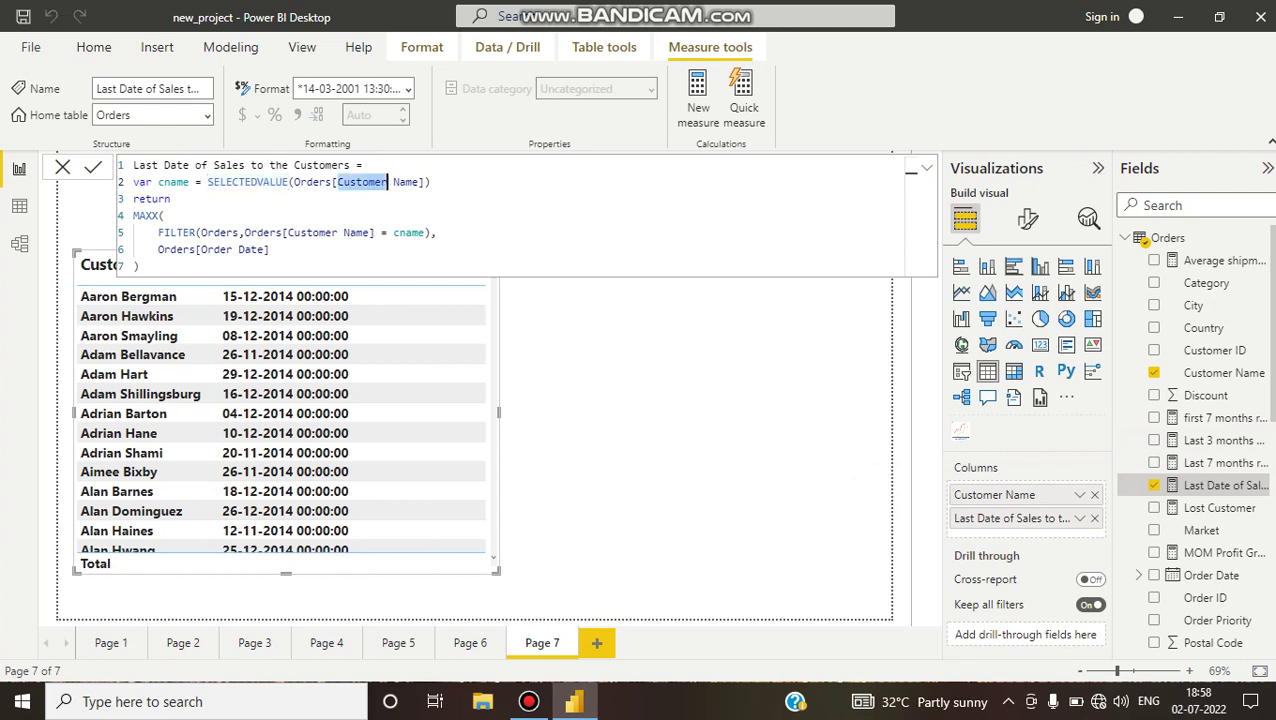
{"action": "left_click", "coordinate": [431, 182]}
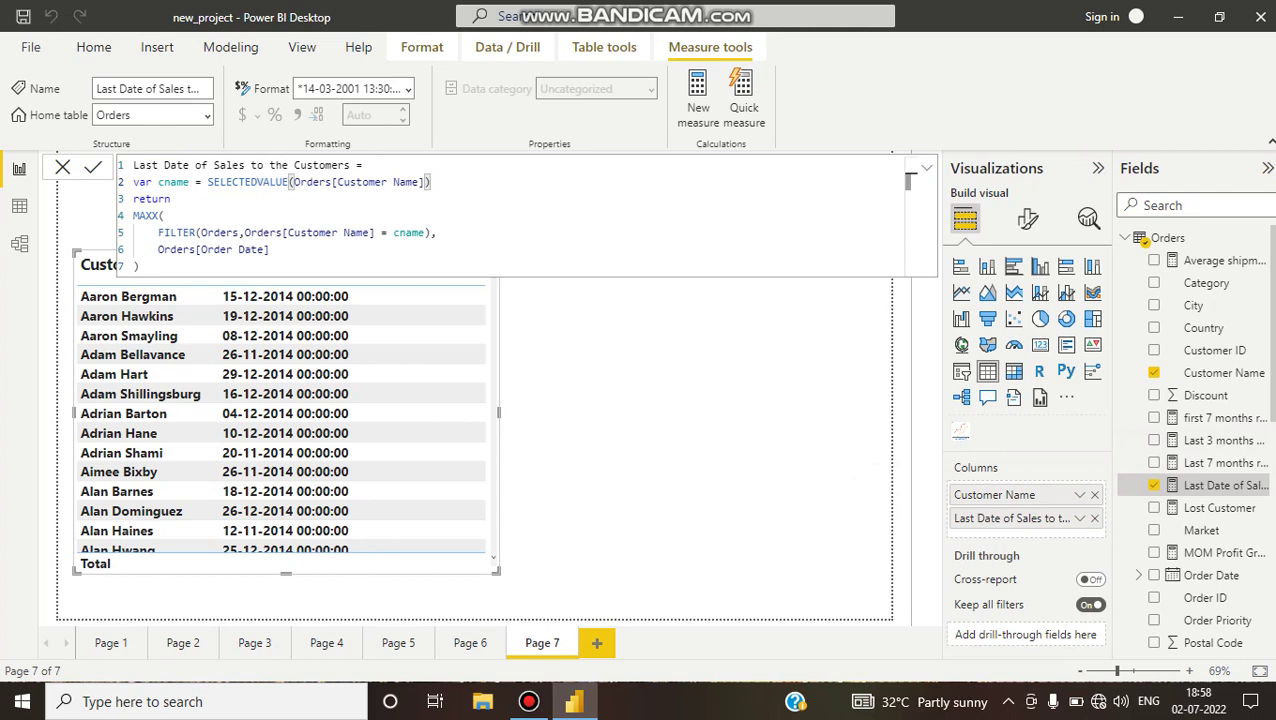
{"action": "double_click", "coordinate": [284, 182]}
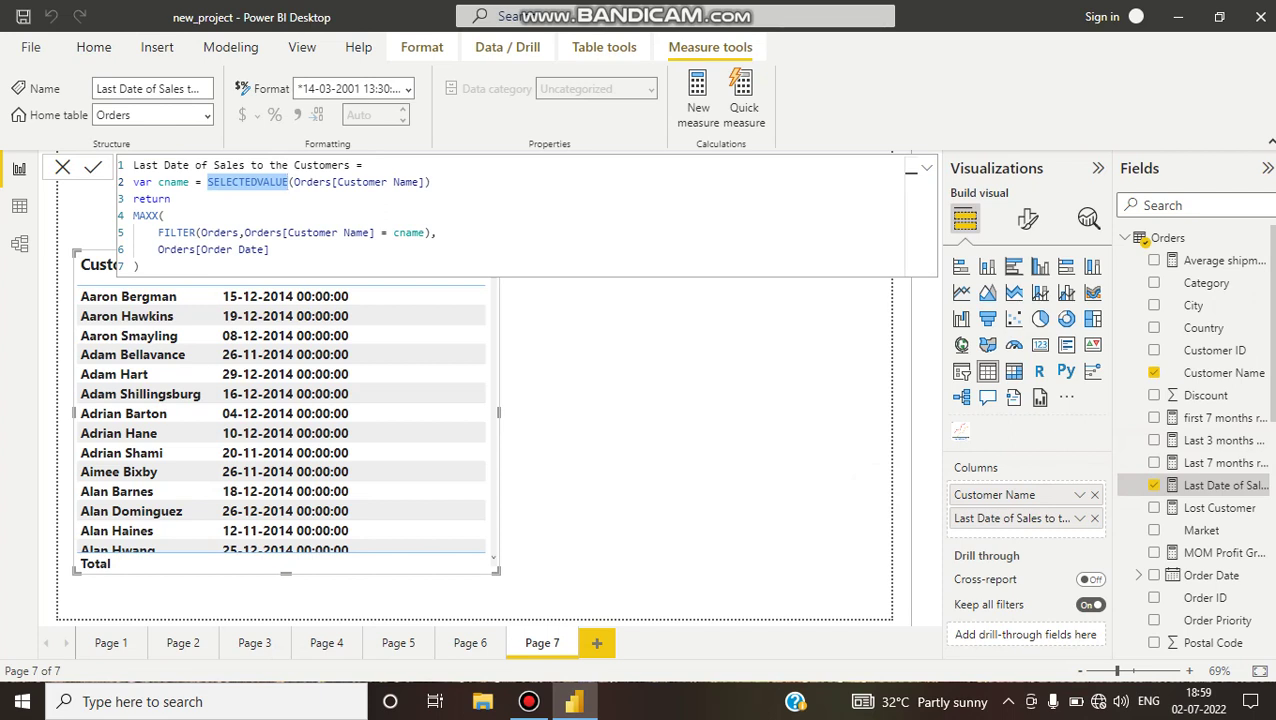
{"action": "double_click", "coordinate": [142, 182]}
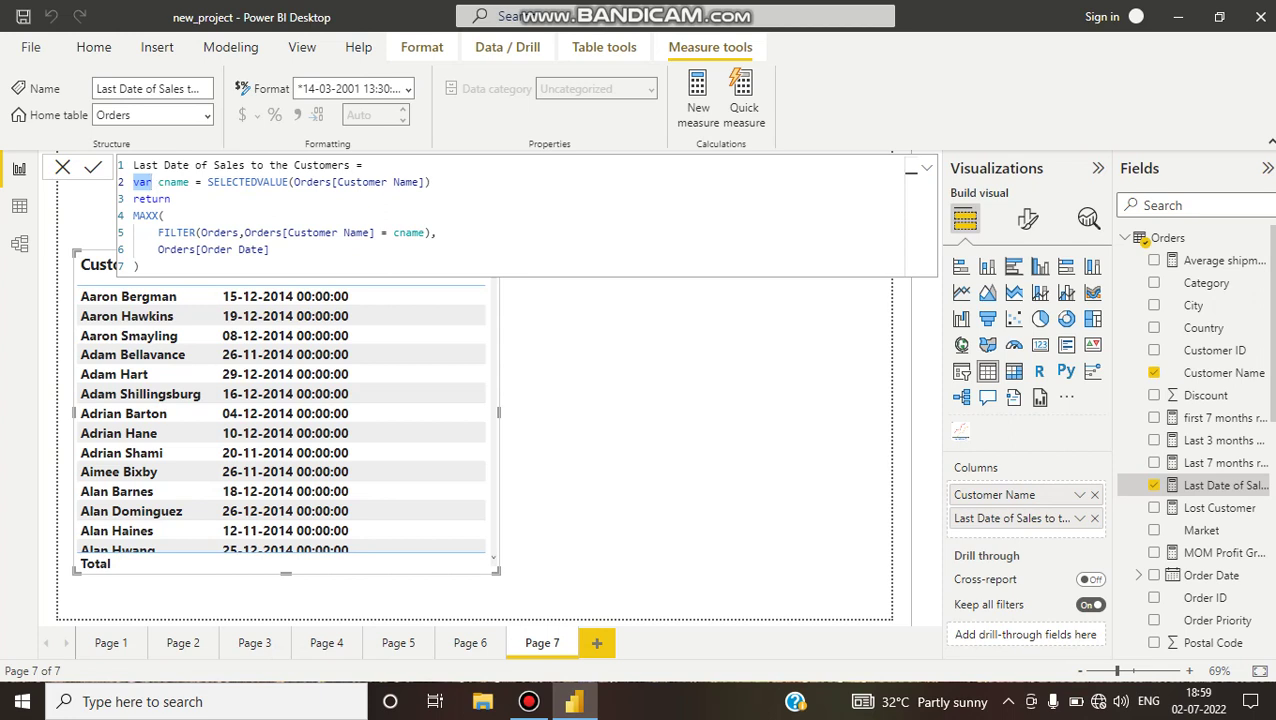
Step: Examine the FILTER table inside MAXX and trace its cname condition back to the SELECTEDVALUE definition
{"action": "double_click", "coordinate": [146, 215]}
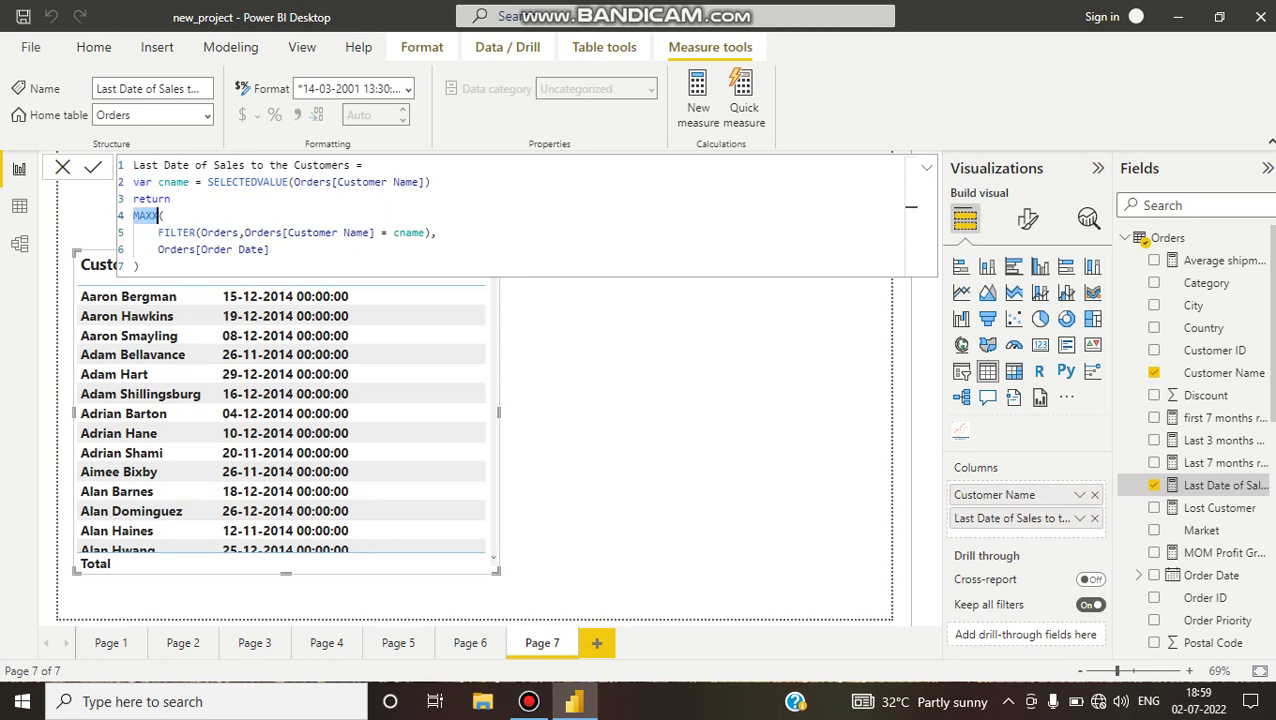
{"action": "double_click", "coordinate": [176, 232]}
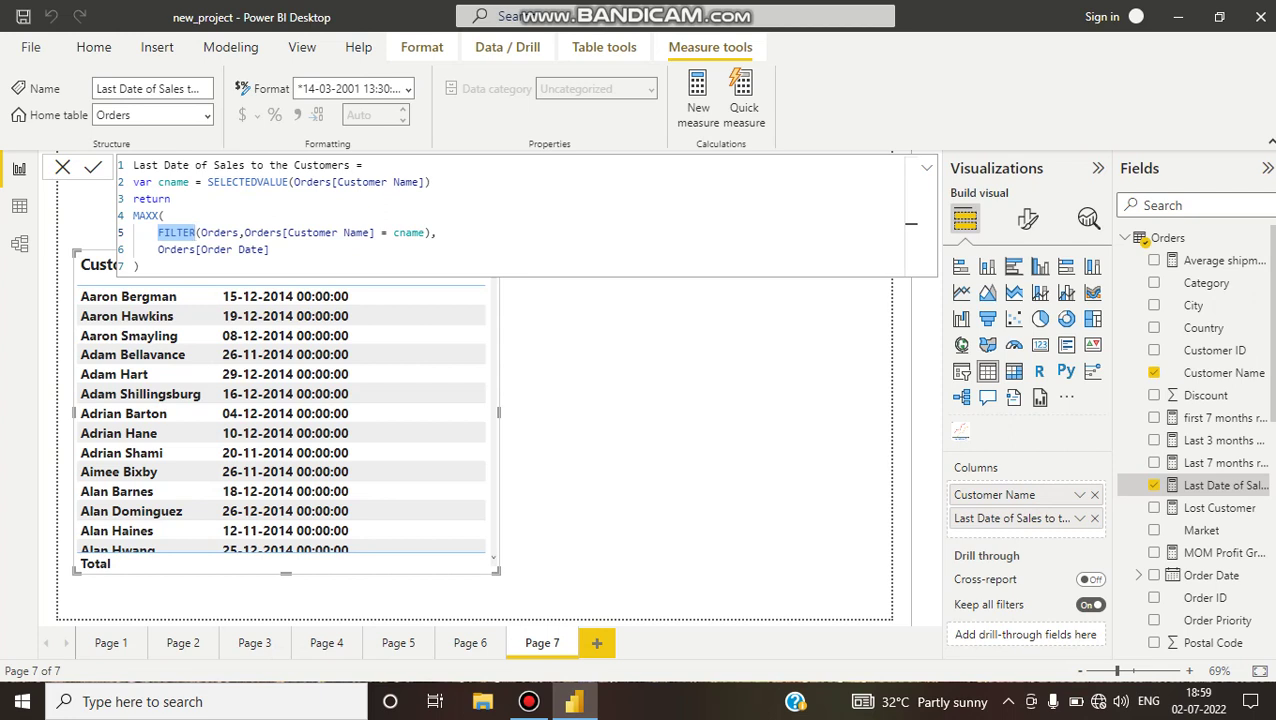
{"action": "key", "text": "ctrl+l"}
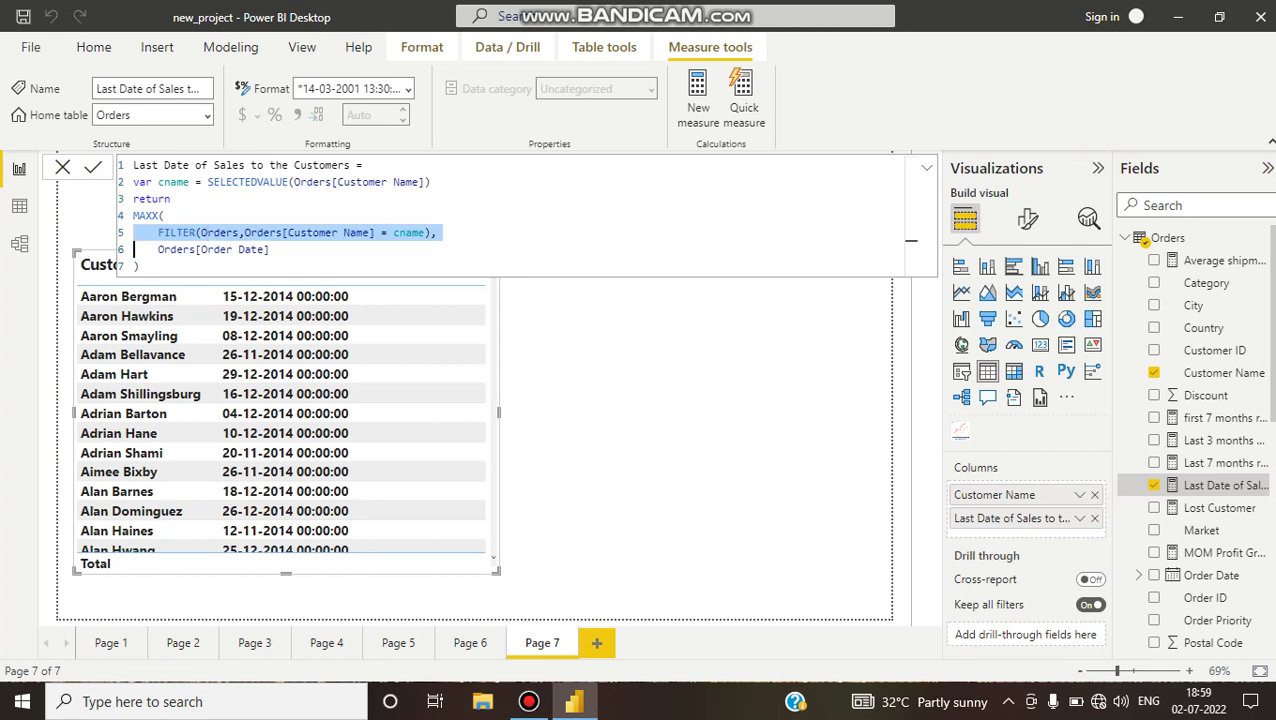
{"action": "double_click", "coordinate": [312, 232]}
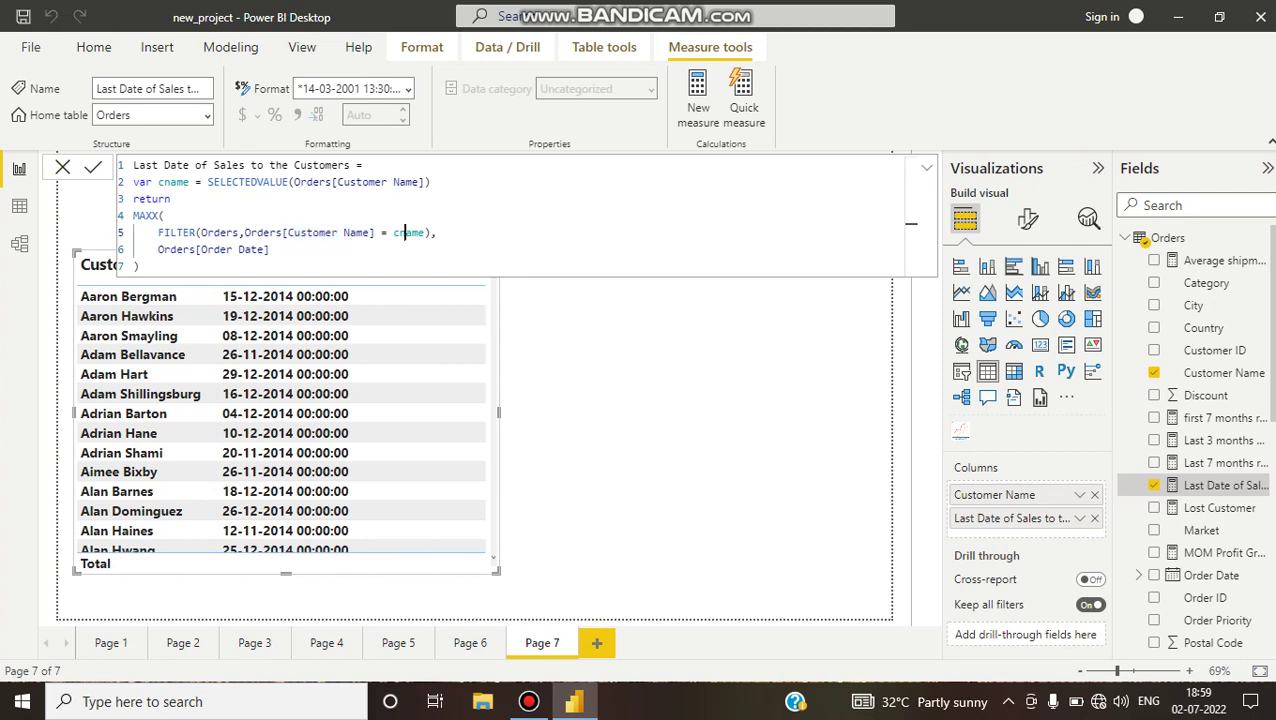
{"action": "double_click", "coordinate": [409, 232]}
{"action": "left_click", "coordinate": [249, 181]}
{"action": "double_click", "coordinate": [249, 181]}
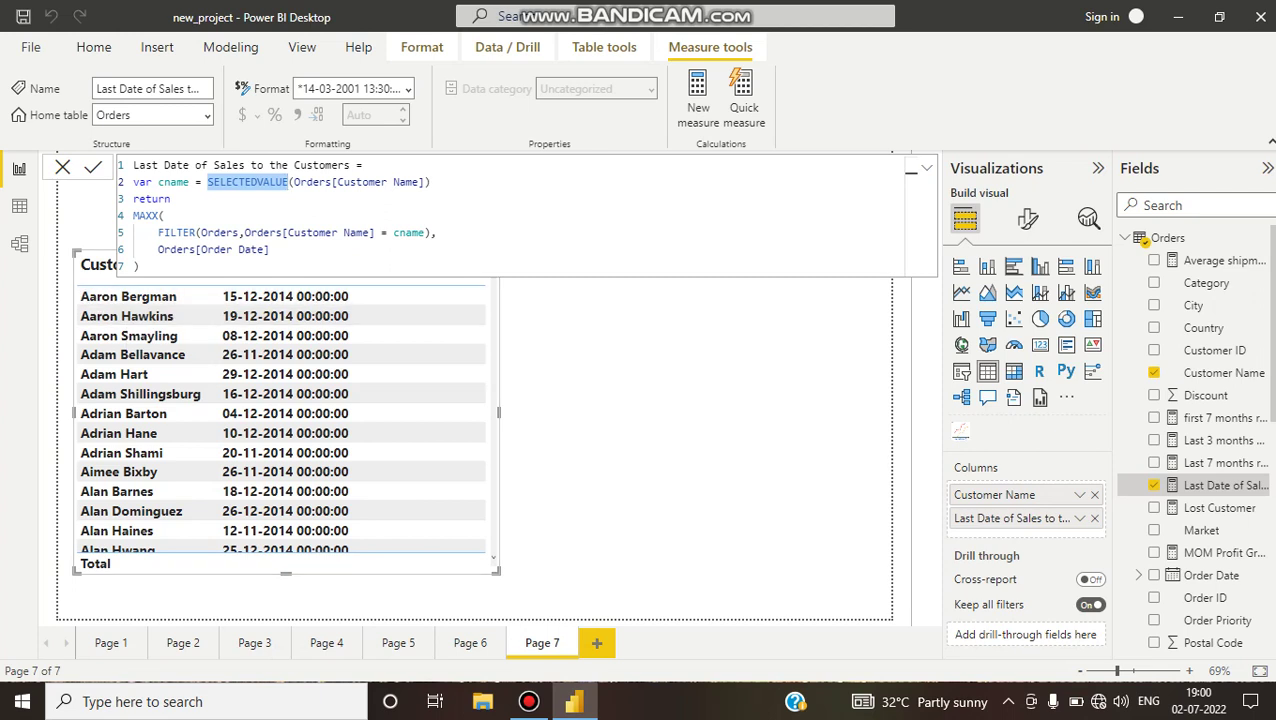
Step: Examine how MAXX evaluates its Orders[Order Date] expression in the measure's formula
{"action": "left_click", "coordinate": [152, 215]}
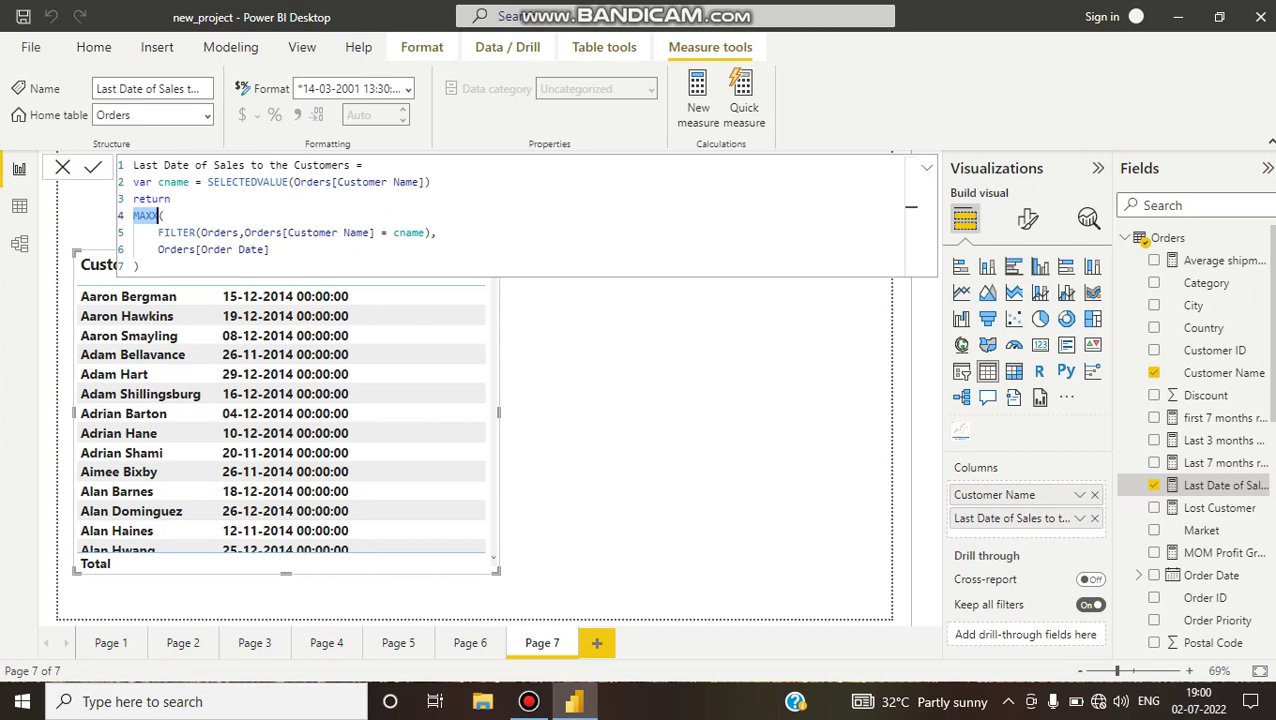
{"action": "double_click", "coordinate": [176, 249]}
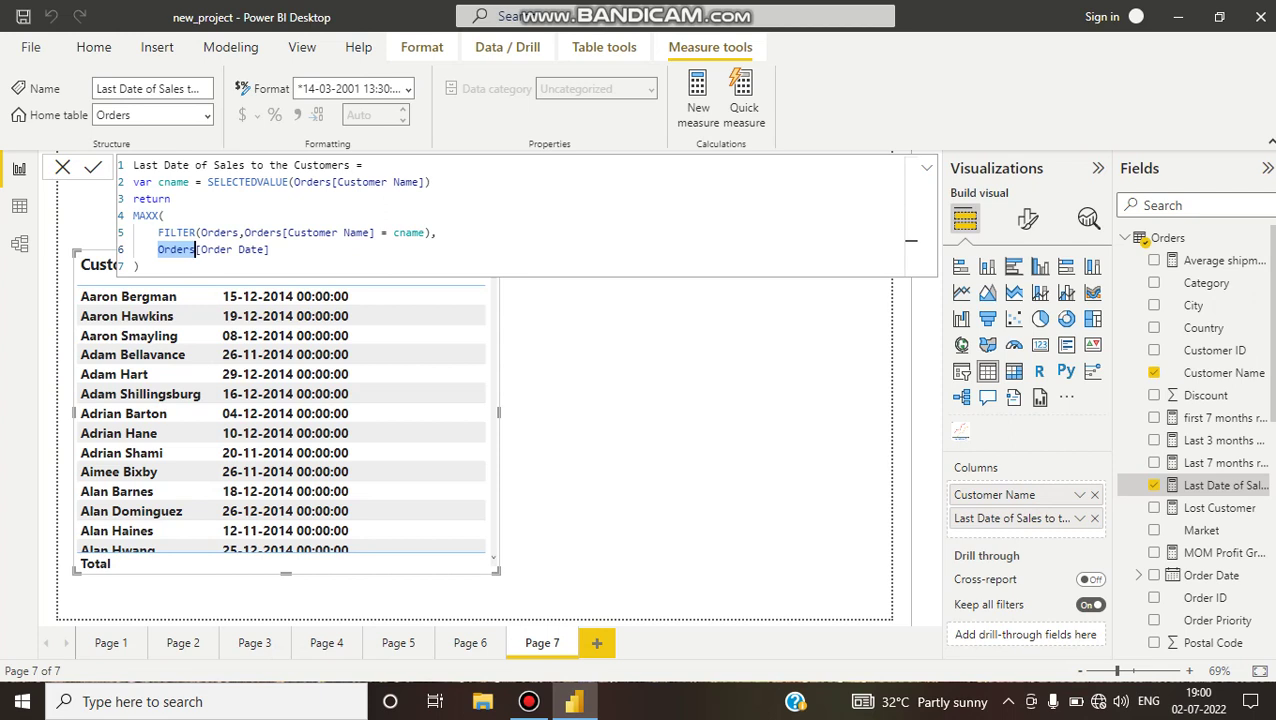
{"action": "left_click", "coordinate": [243, 249]}
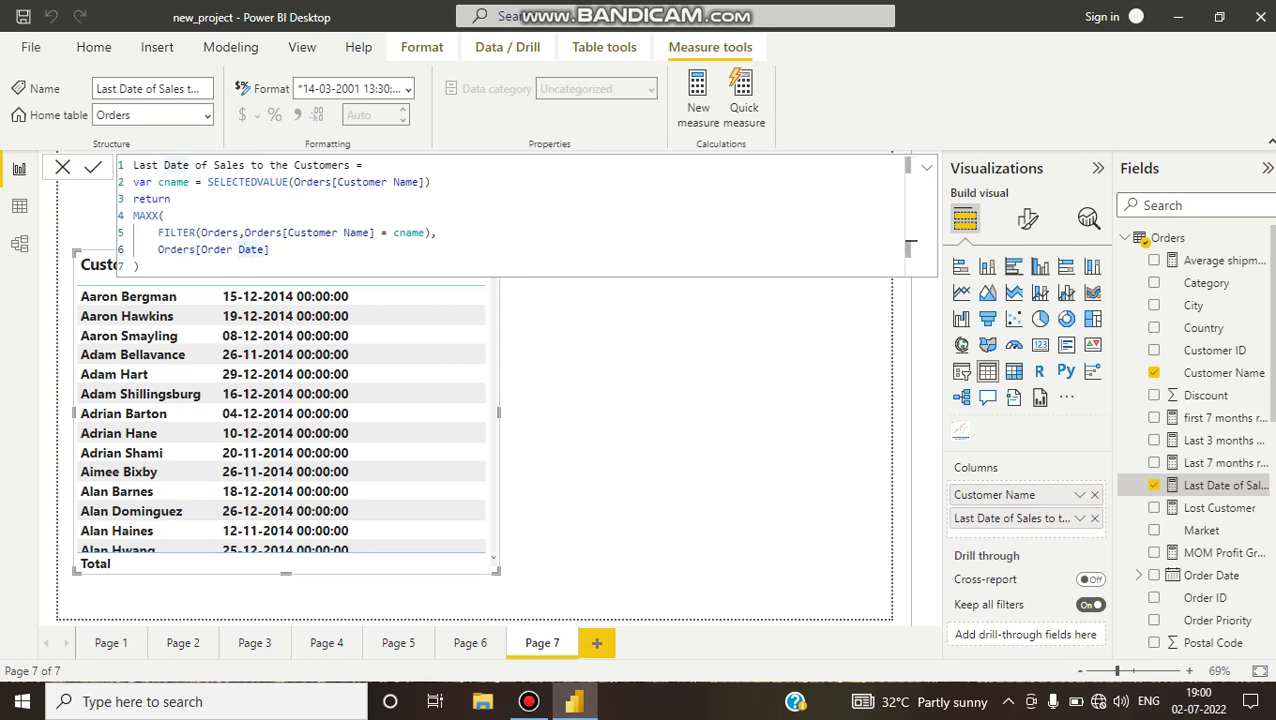
{"action": "left_click", "coordinate": [157, 215]}
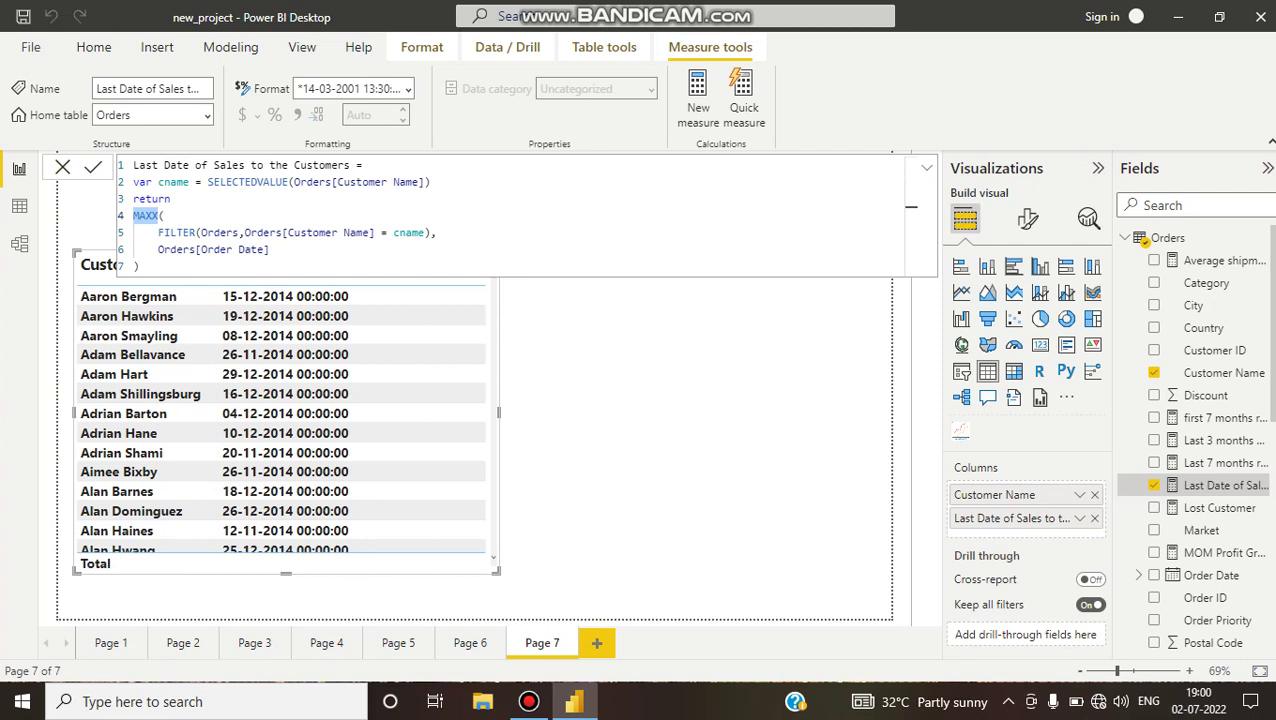
{"action": "mouse_move", "coordinate": [157, 249]}
{"action": "left_mouse_down"}
{"action": "mouse_move", "coordinate": [270, 249]}
{"action": "mouse_move", "coordinate": [152, 249]}
{"action": "left_mouse_up"}
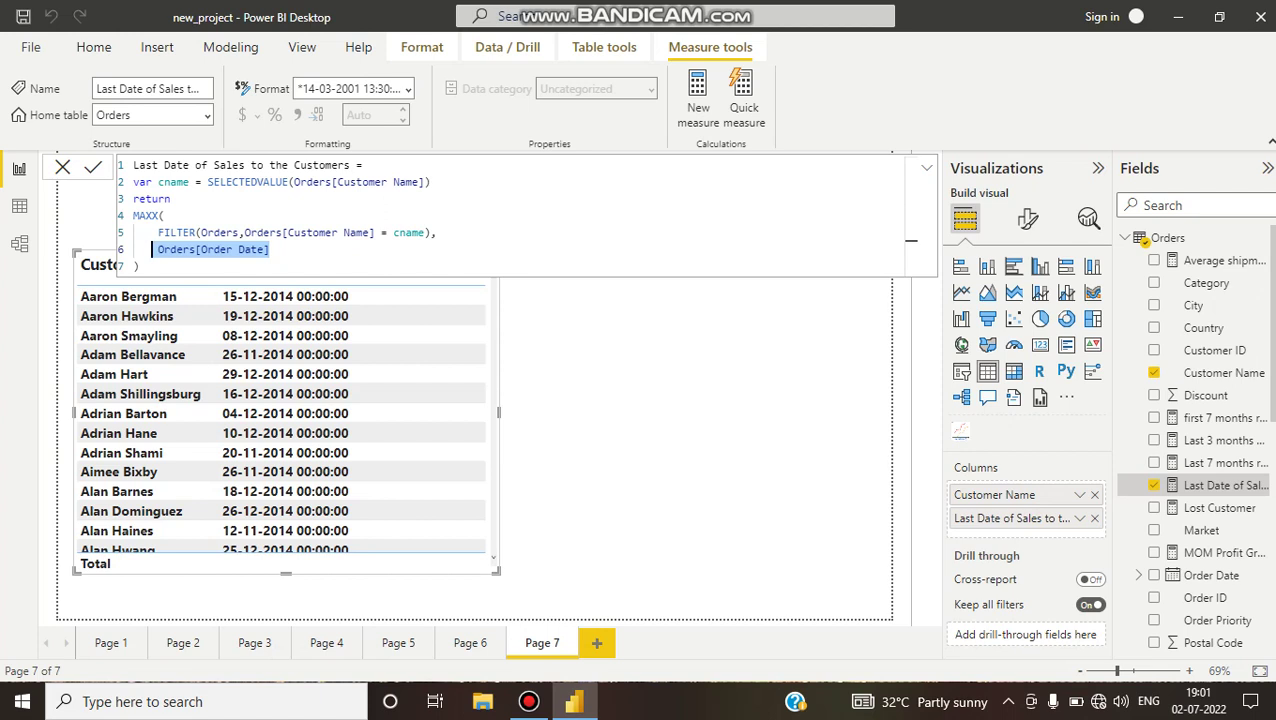
{"action": "double_click", "coordinate": [146, 215]}
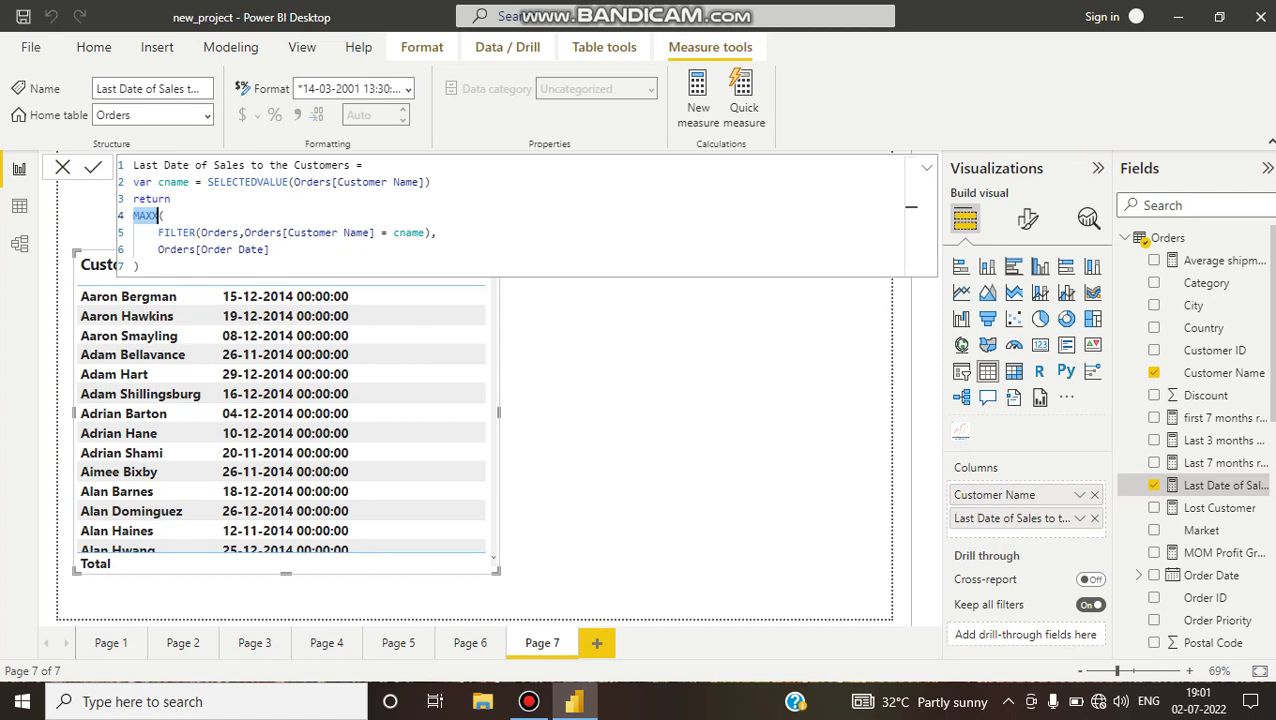
{"action": "left_click_drag", "start_coordinate": [170, 249], "coordinate": [269, 249]}
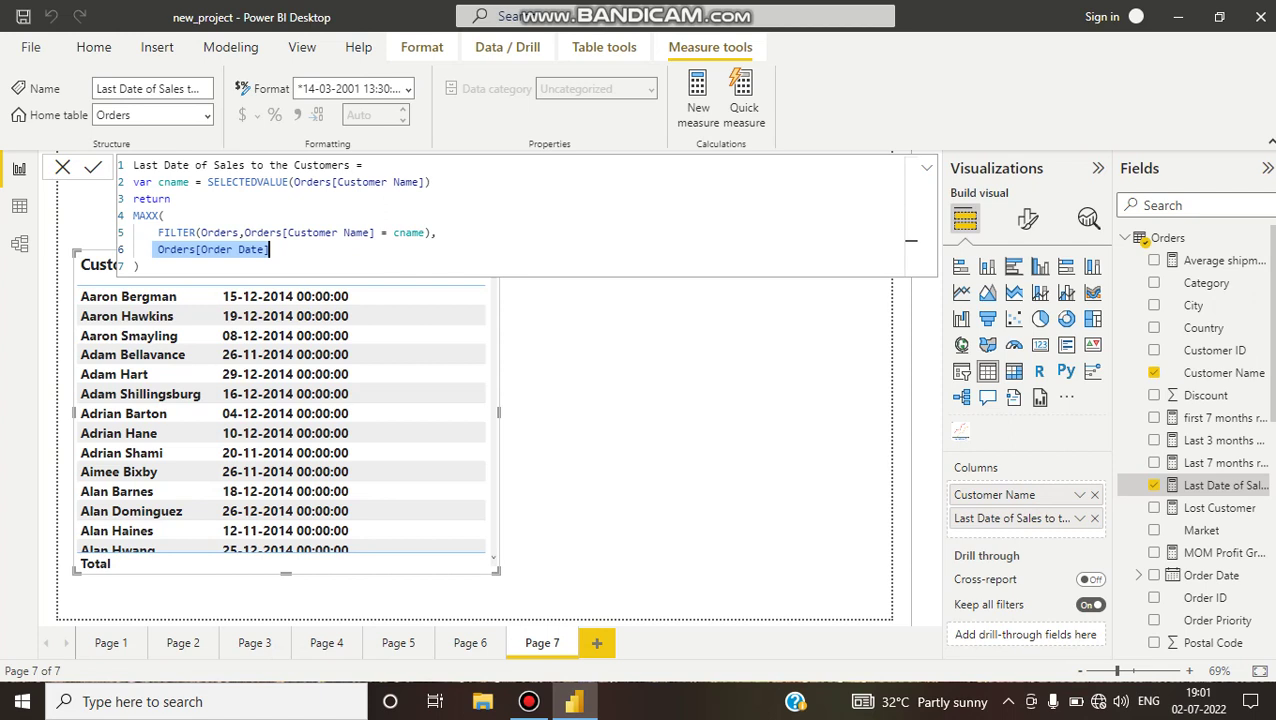
Step: Review the FILTER condition on cname together with the Orders[Order Date] expression, and close the measure's formula
{"action": "double_click", "coordinate": [177, 232]}
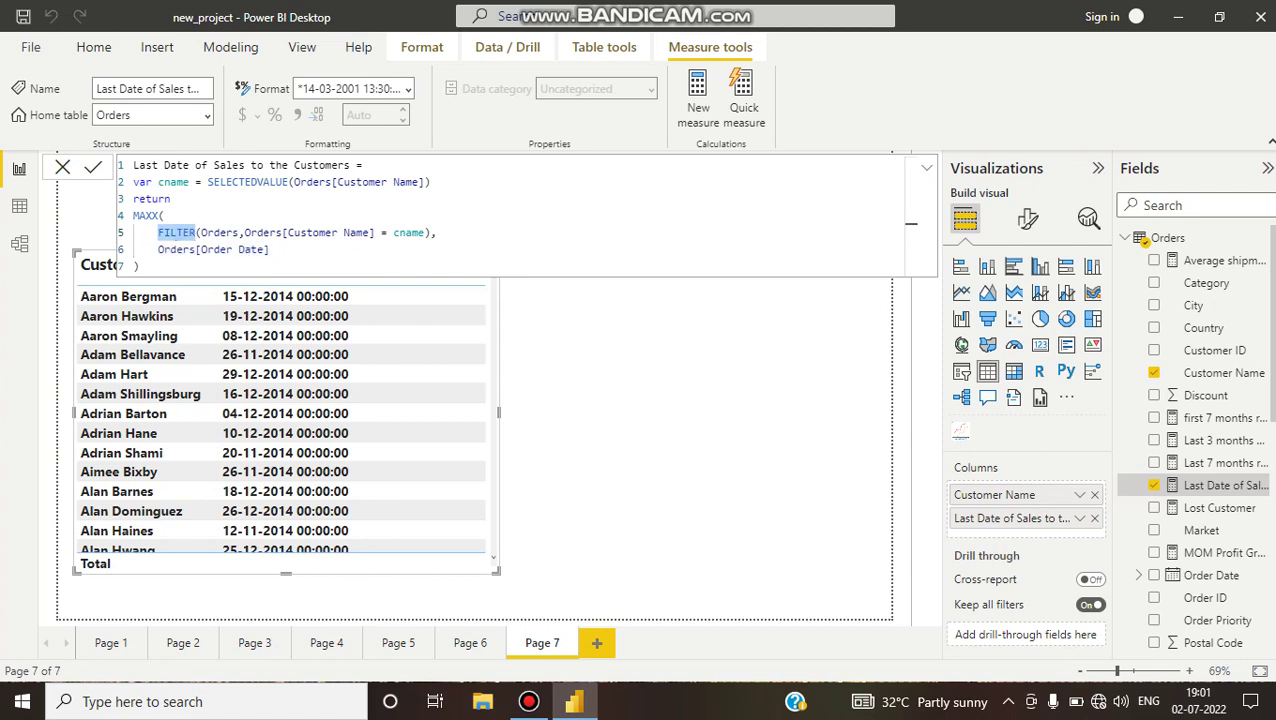
{"action": "double_click", "coordinate": [409, 232]}
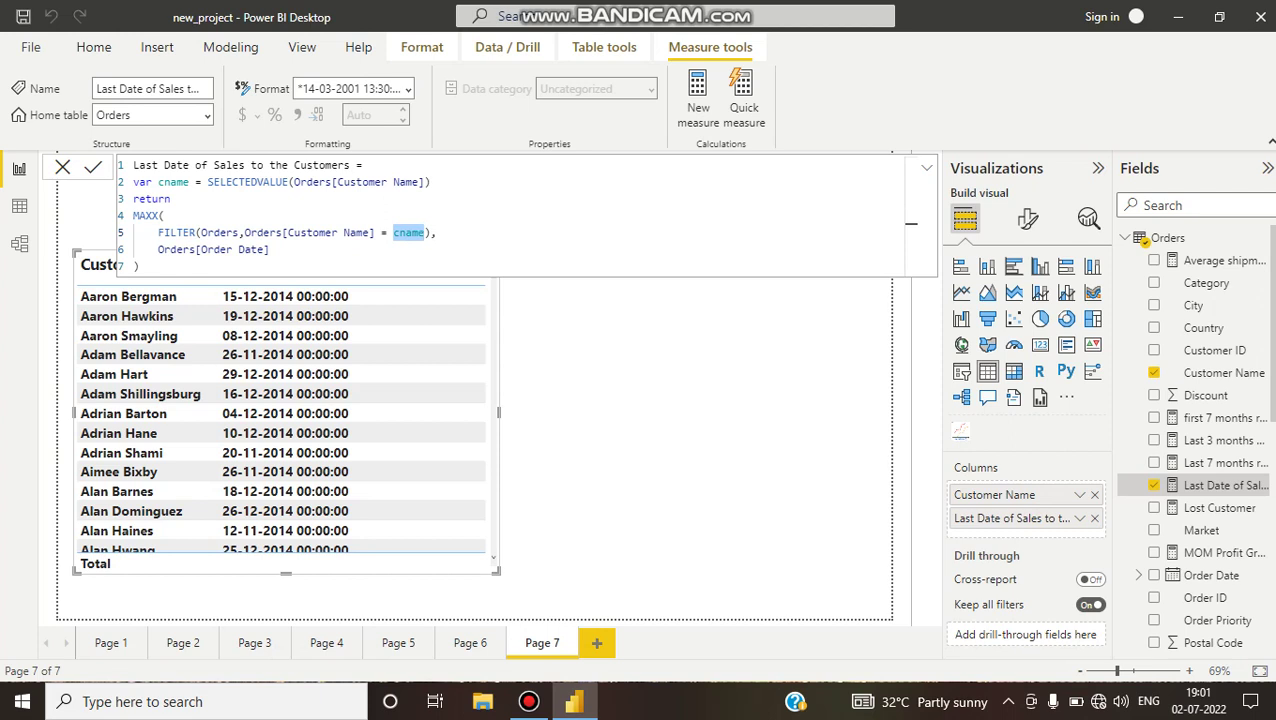
{"action": "double_click", "coordinate": [247, 182]}
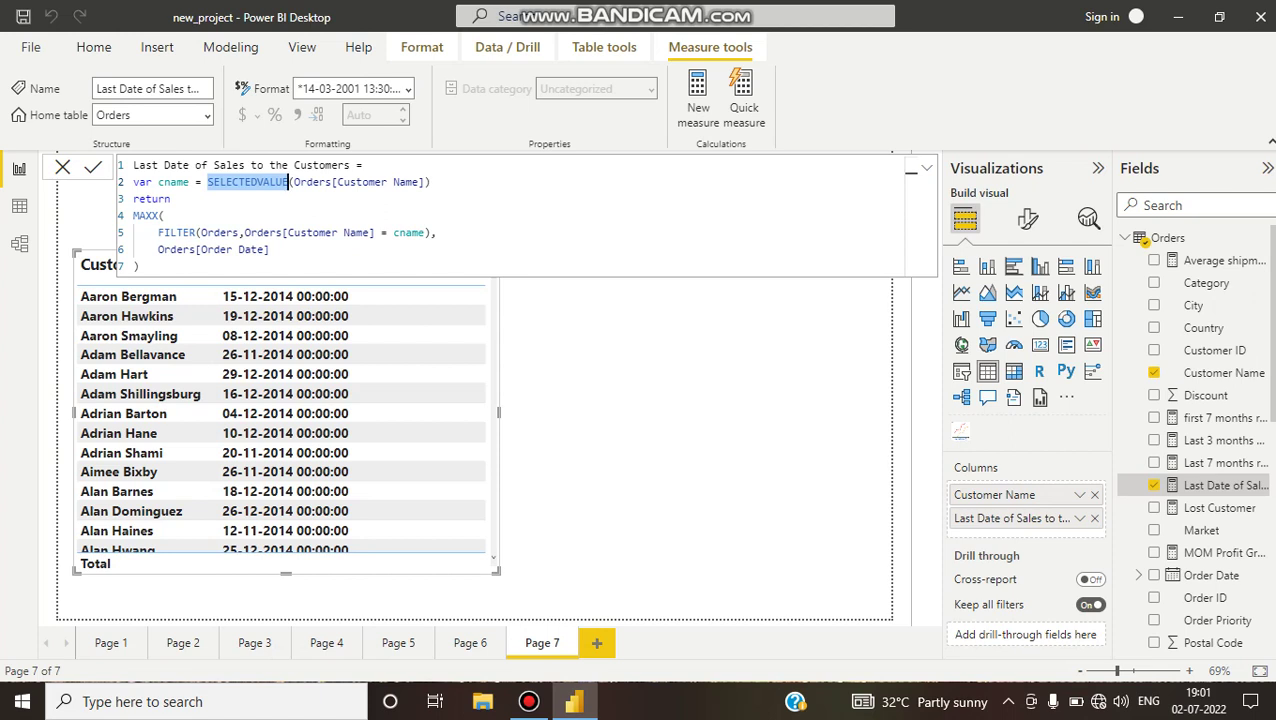
{"action": "left_click_drag", "start_coordinate": [157, 232], "coordinate": [436, 232]}
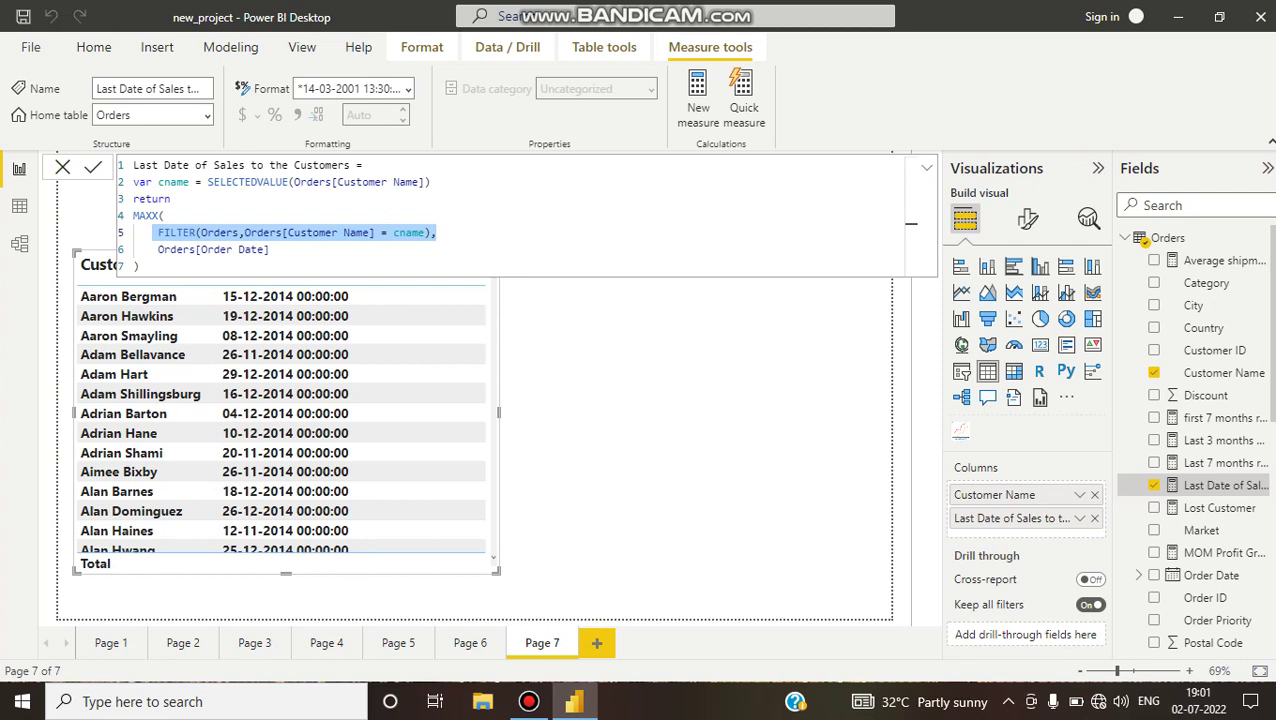
{"action": "left_click", "coordinate": [157, 249]}
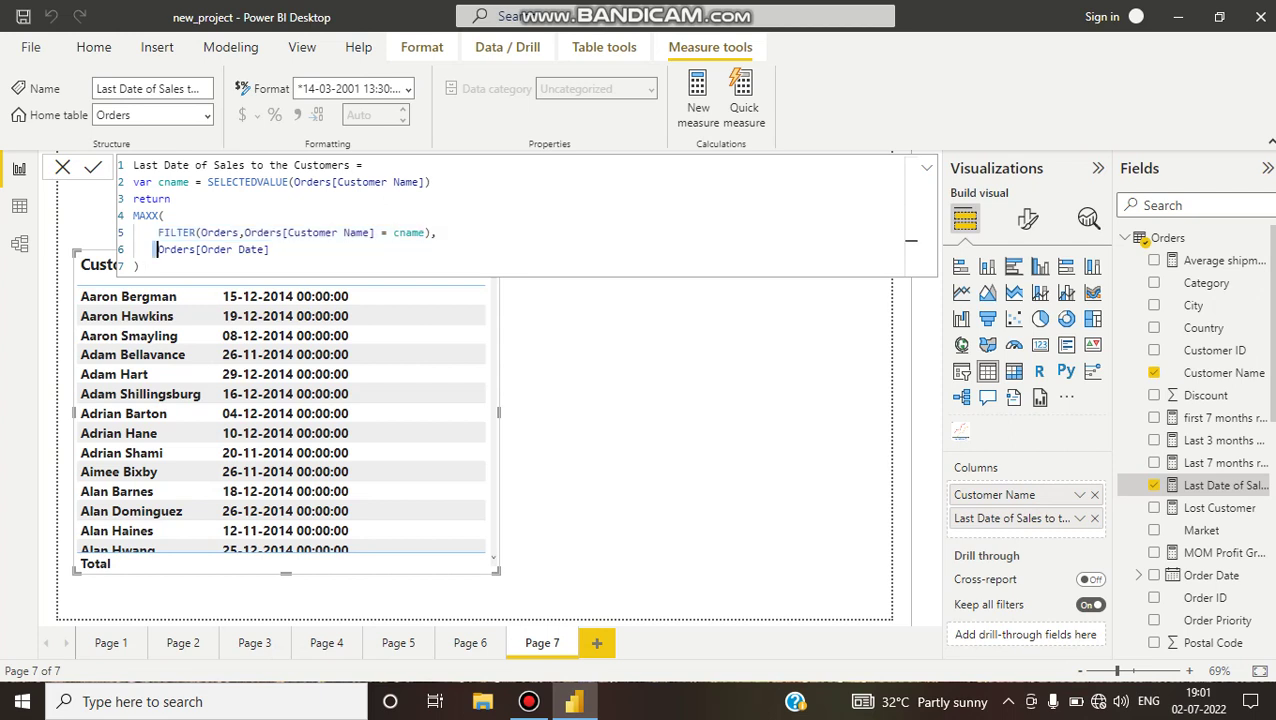
{"action": "left_click_drag", "start_coordinate": [157, 249], "coordinate": [270, 249]}
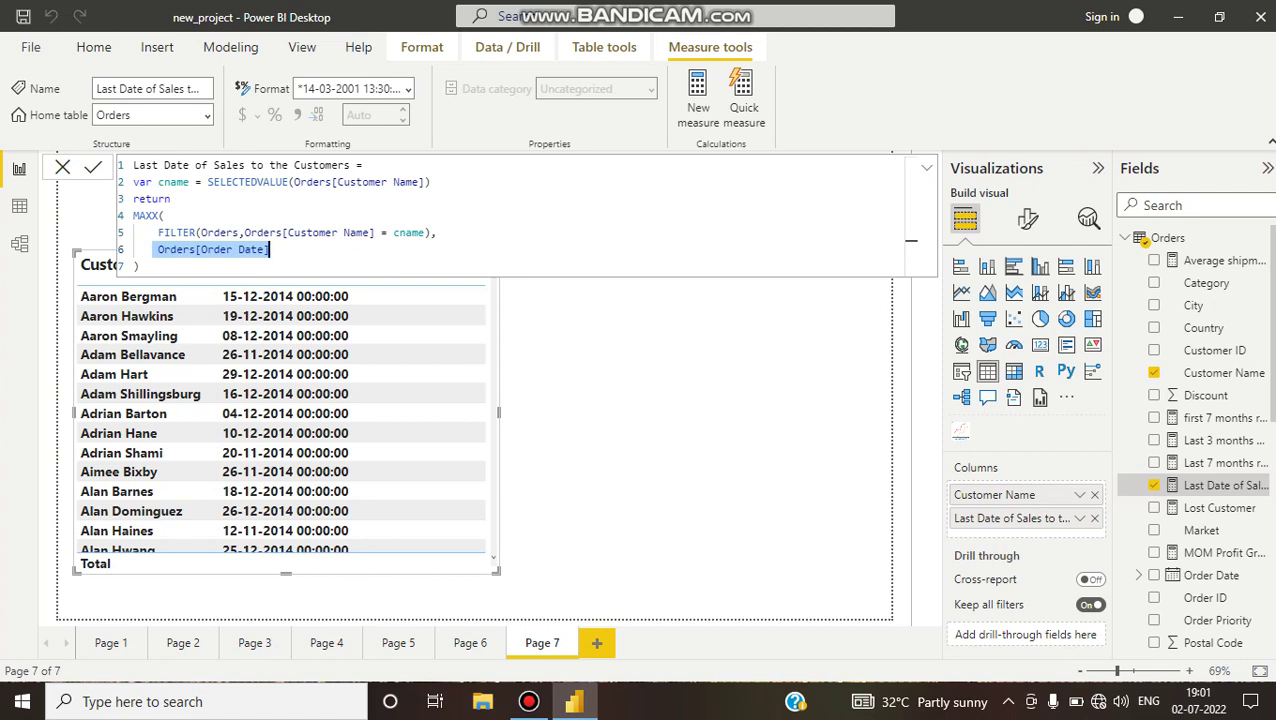
{"action": "key", "text": "Return"}
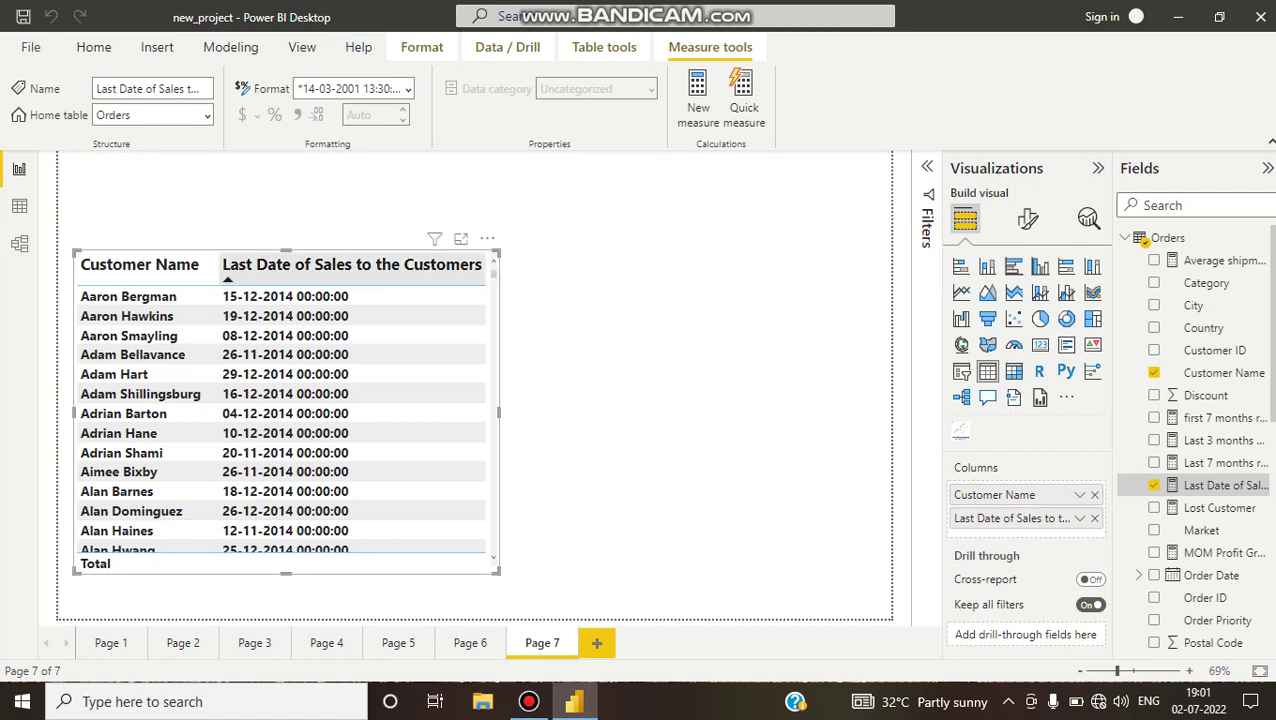
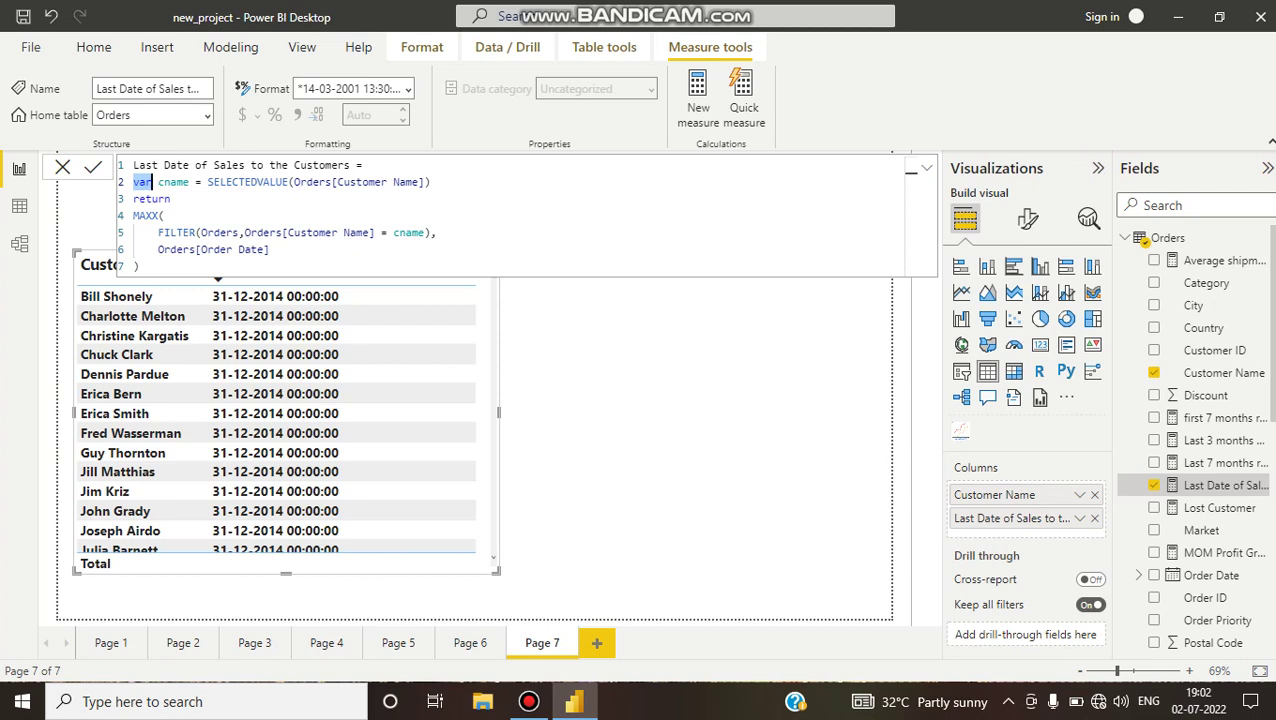
Step: Recheck the measure's MAXX logic from the Order Date expression through FILTER to SELECTEDVALUE, and leave the formula without editing it
{"action": "double_click", "coordinate": [145, 215]}
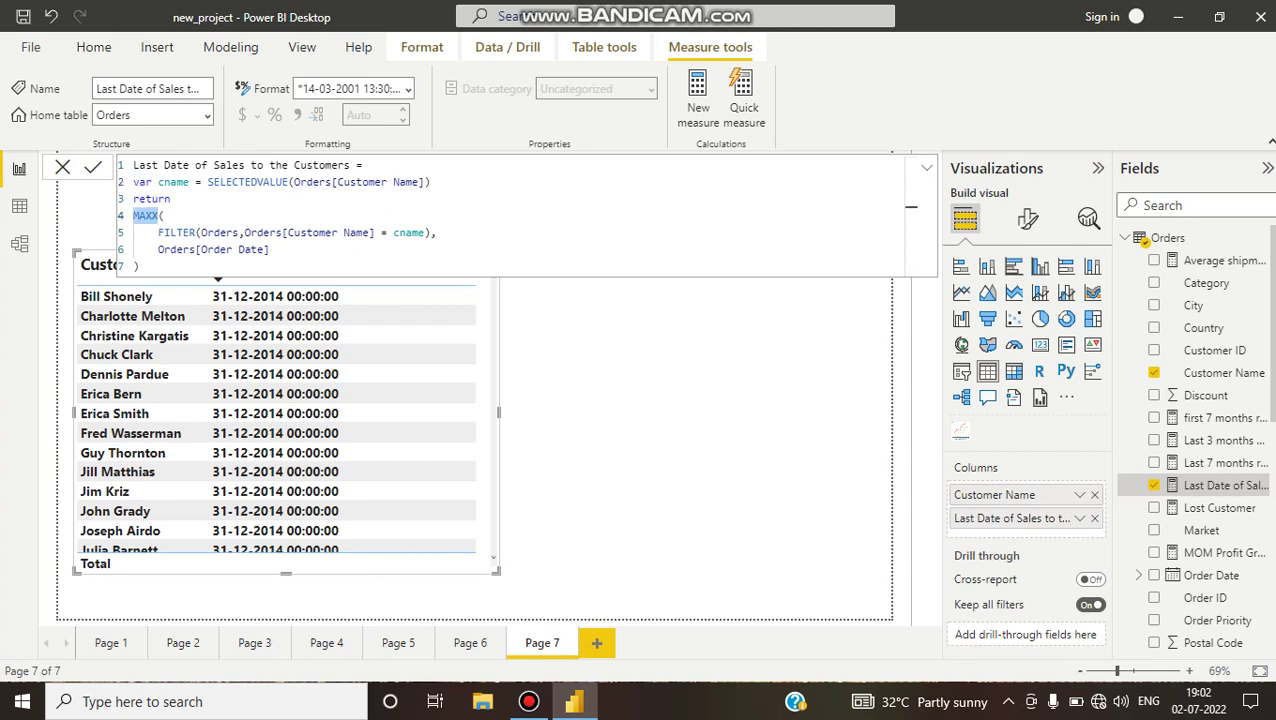
{"action": "left_click_drag", "start_coordinate": [145, 249], "coordinate": [269, 249]}
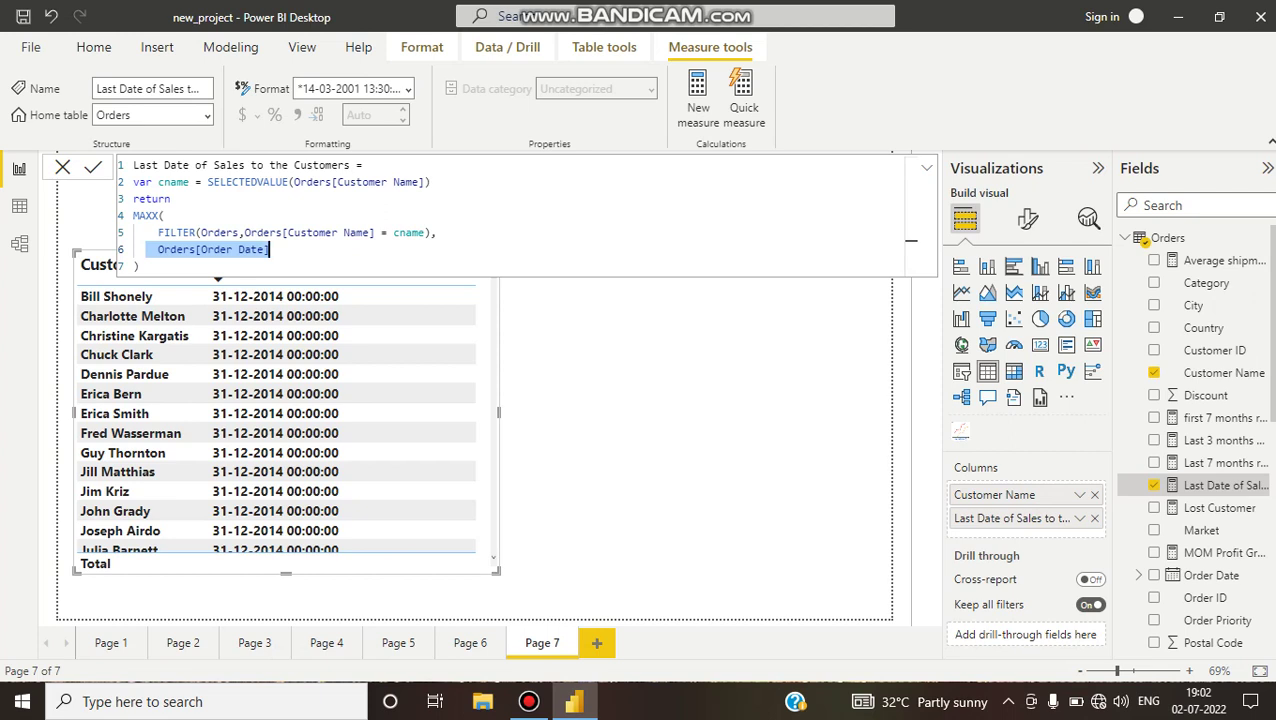
{"action": "key", "text": "Home"}
{"action": "key", "text": "Home"}
{"action": "key", "text": "shift+Up"}
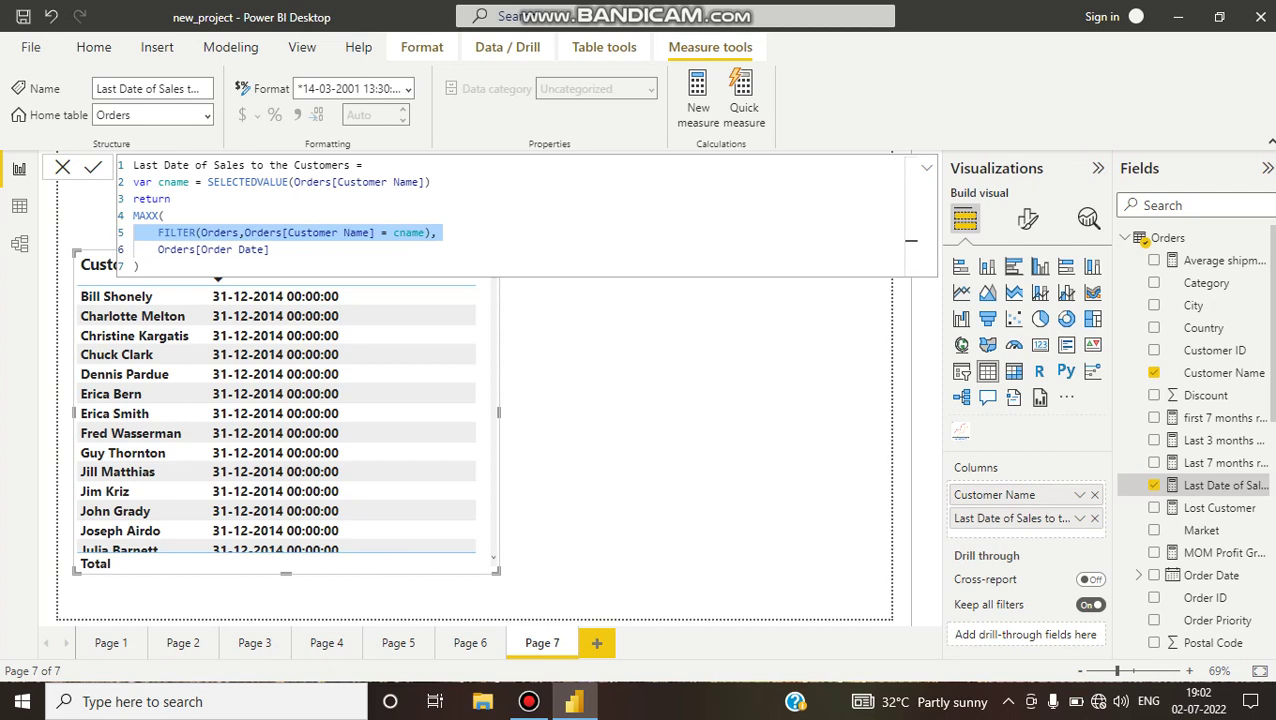
{"action": "double_click", "coordinate": [176, 232]}
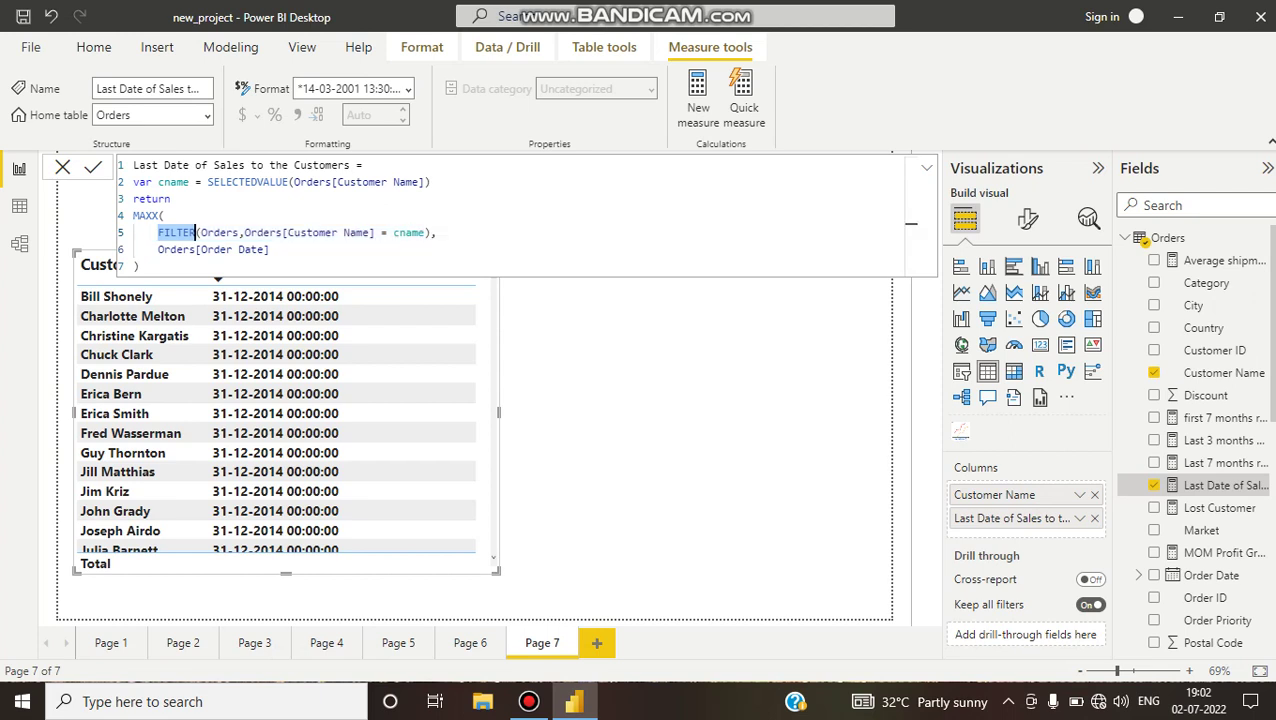
{"action": "double_click", "coordinate": [408, 232]}
{"action": "double_click", "coordinate": [247, 182]}
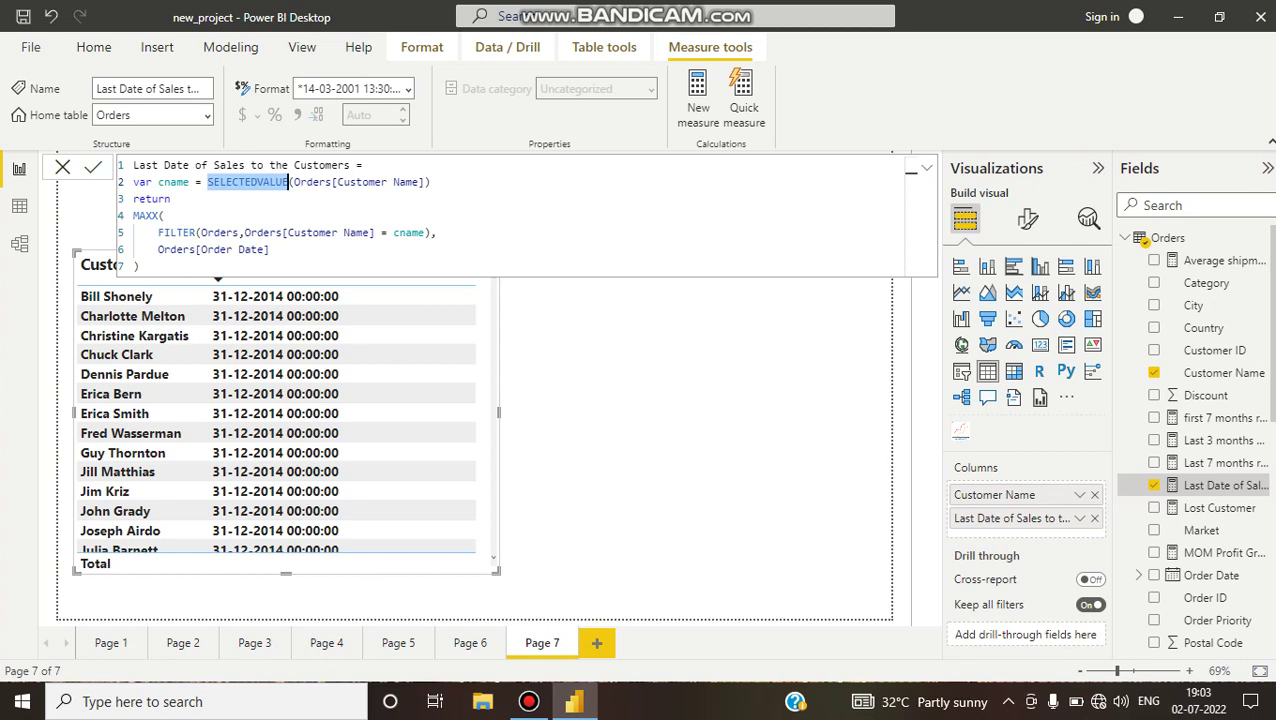
{"action": "key", "text": "Escape"}
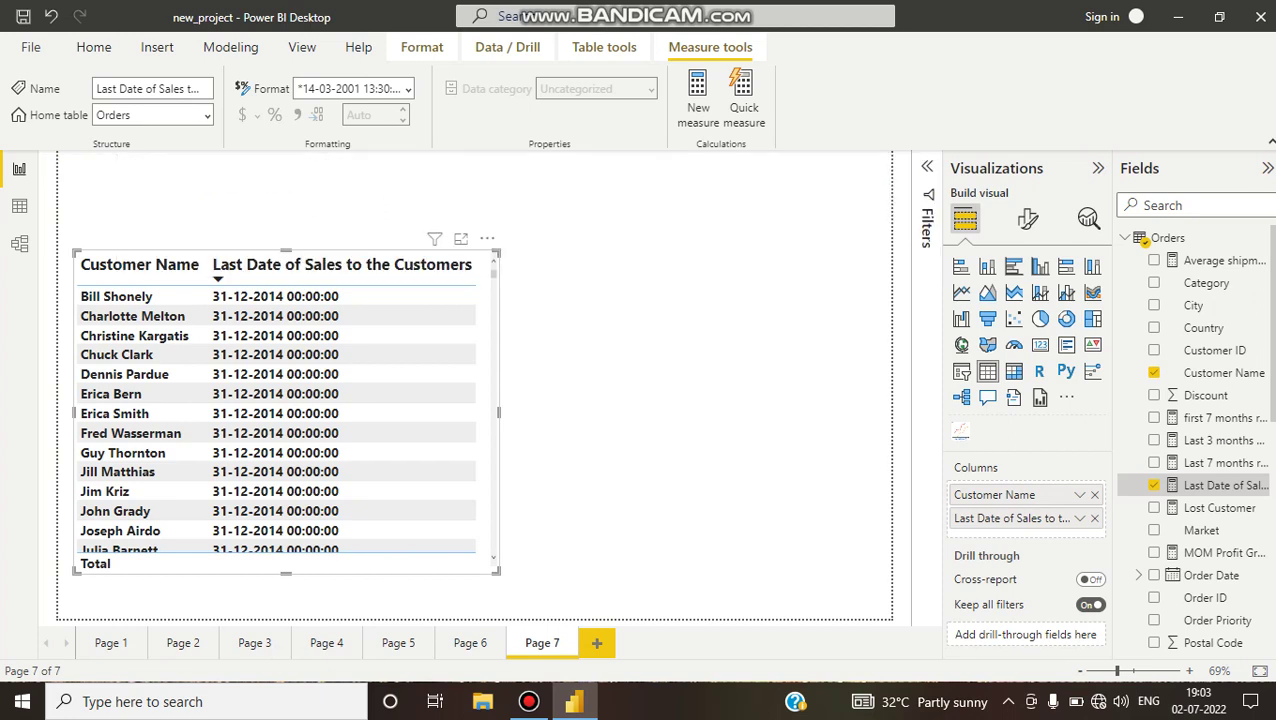